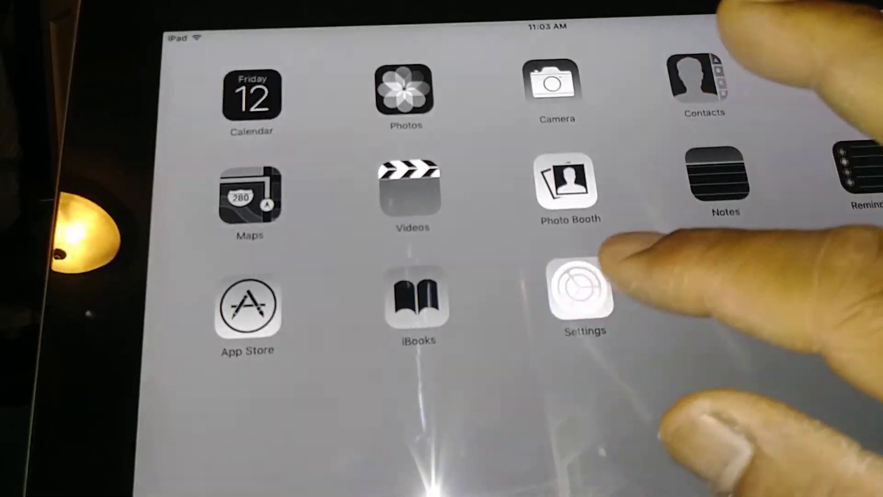
- Launch Settings from the home screen and go to the General page
click(583, 294)
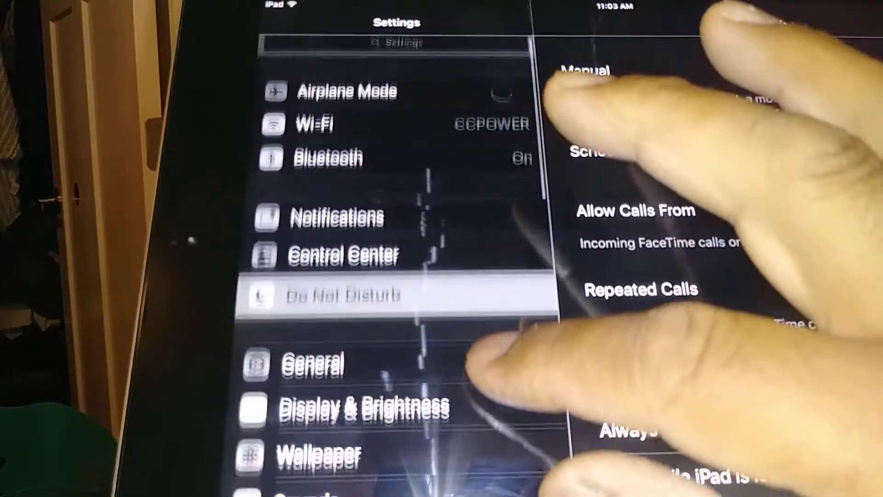
click(386, 364)
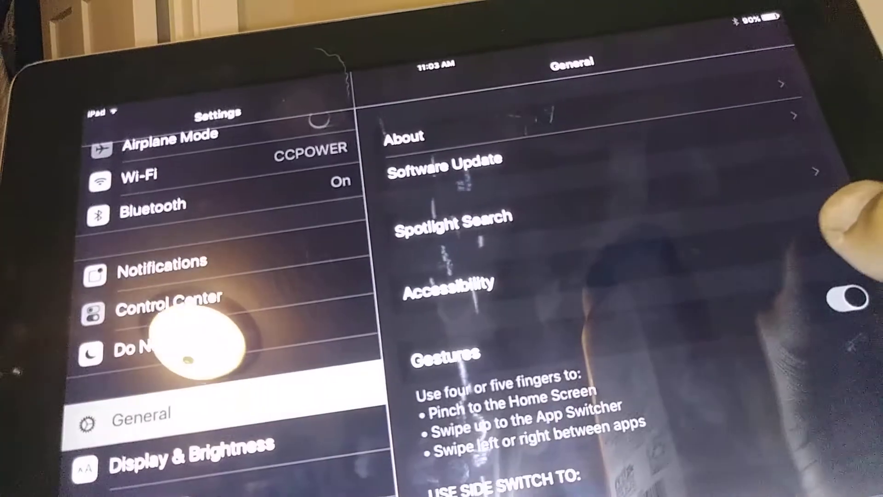
- In Accessibility, turn off the Grayscale and Invert Colors toggles
click(449, 287)
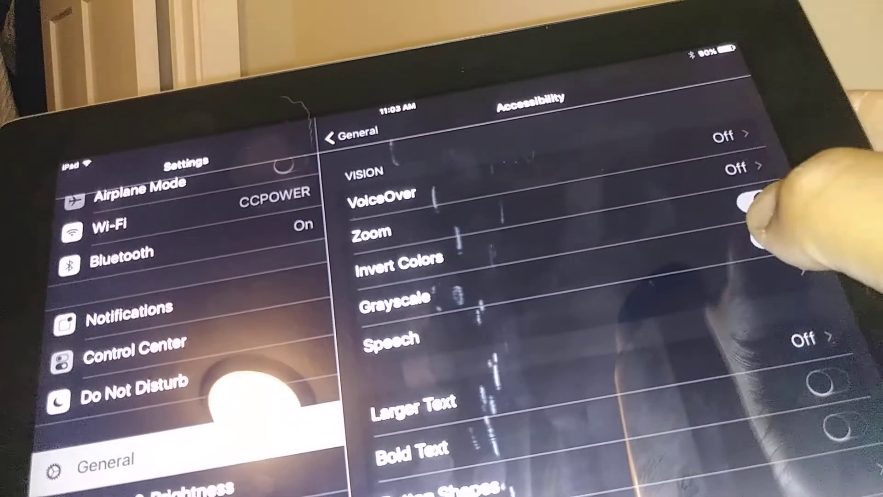
click(754, 204)
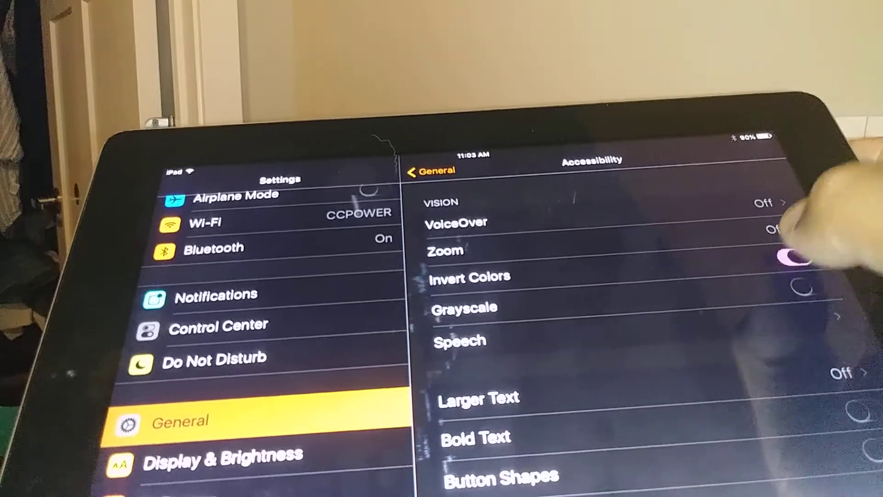
click(802, 283)
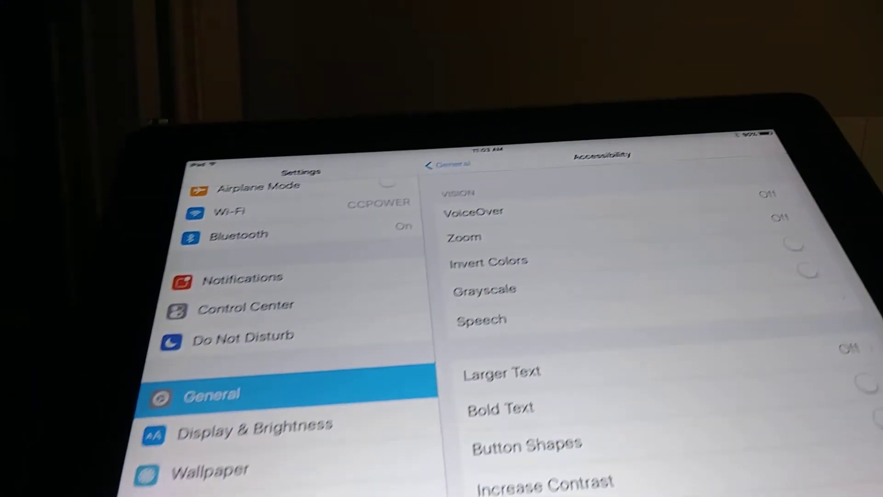